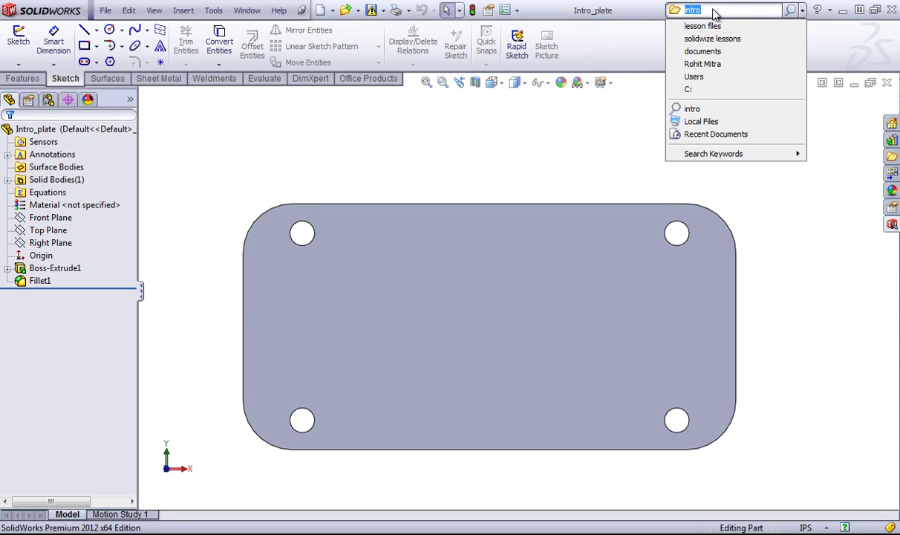
key(Down)
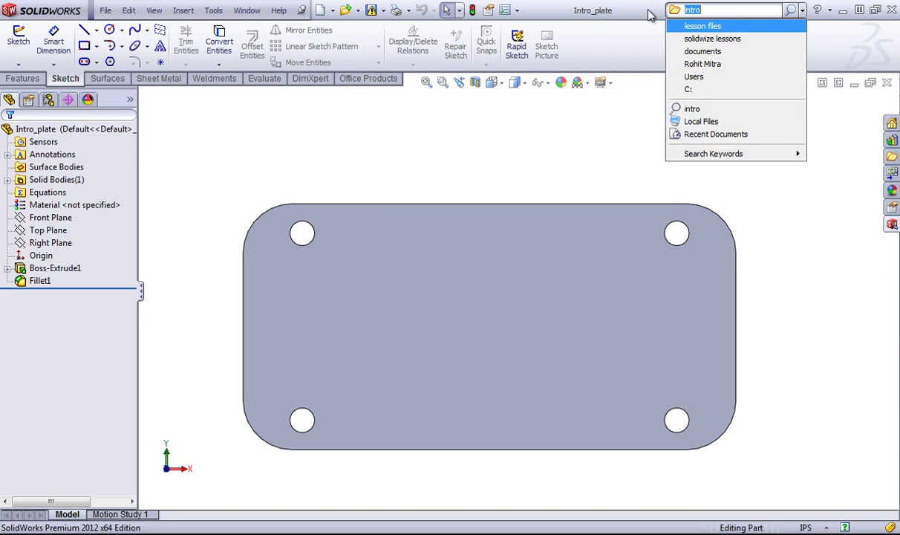
click(320, 160)
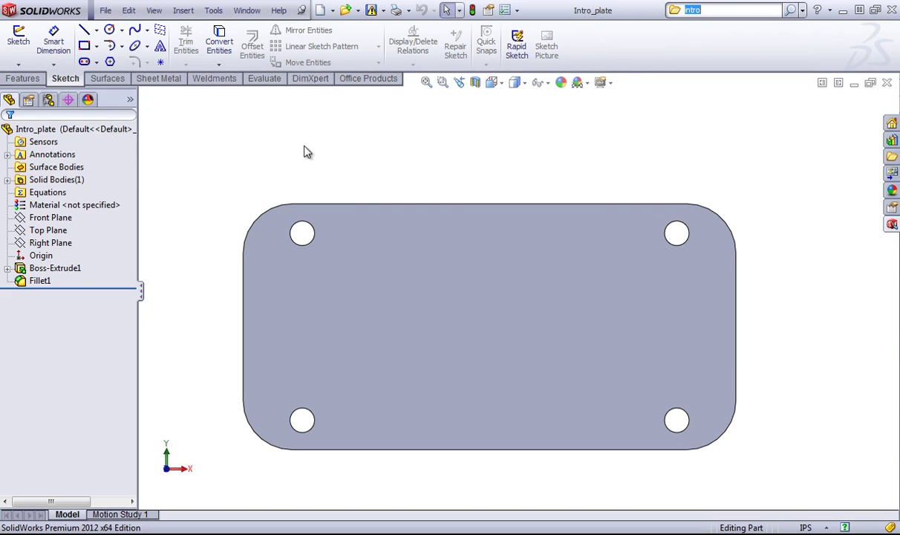
Review the Search Paths folders under File Locations in the system options, leaving the options without saving.
click(519, 10)
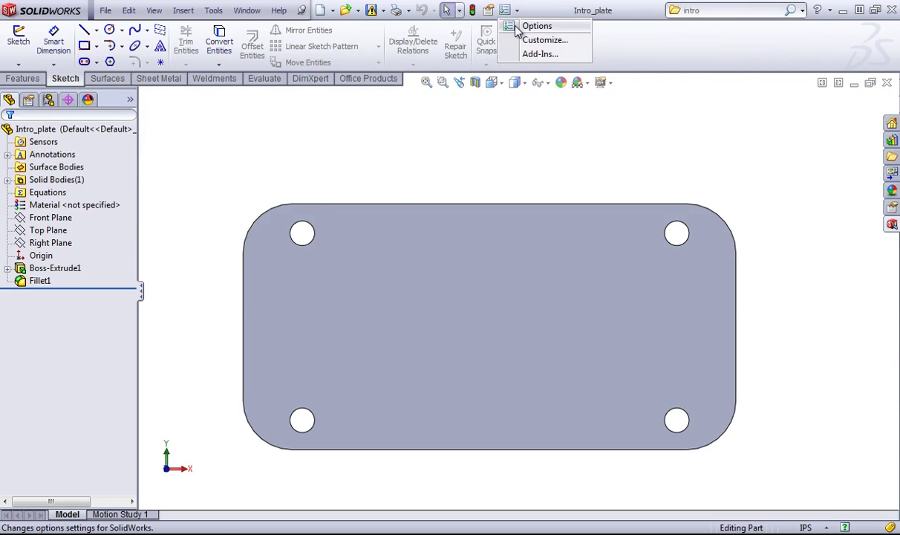
click(529, 27)
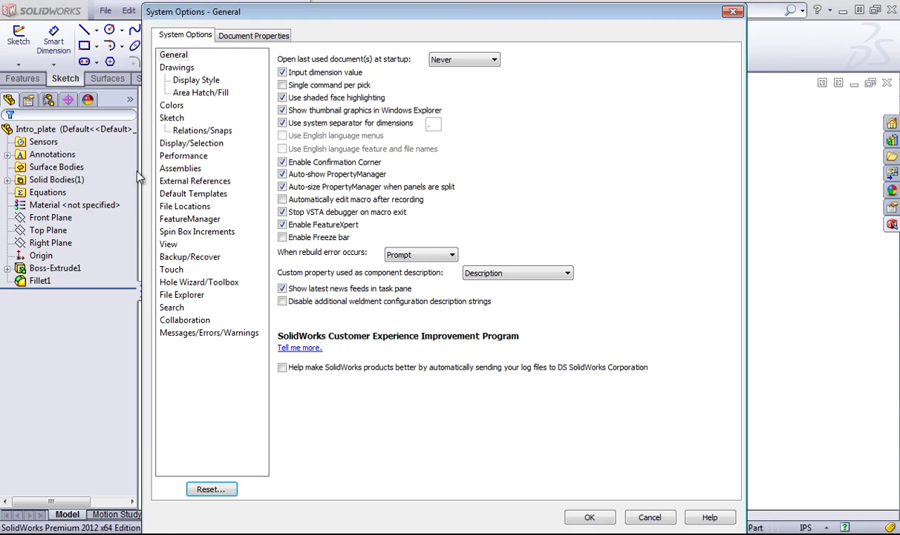
click(183, 206)
click(349, 71)
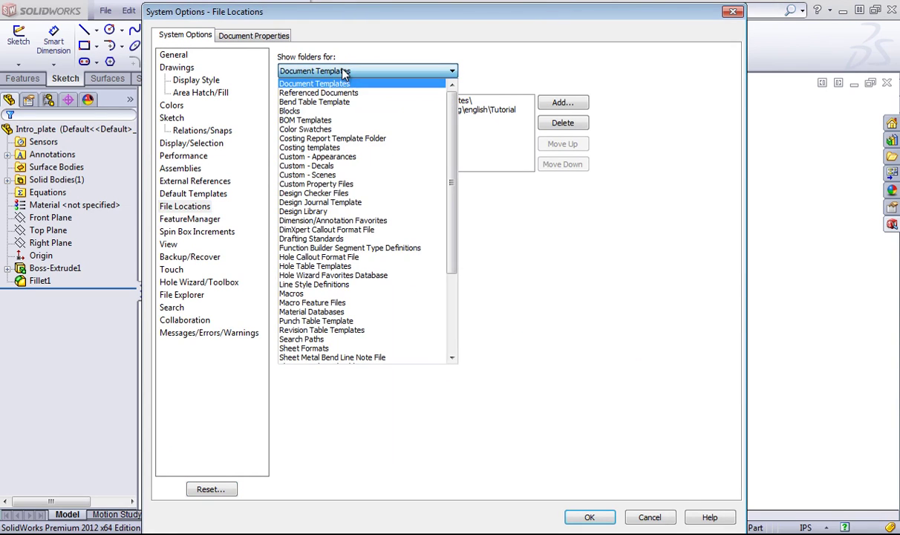
click(303, 341)
mouse_move(528, 111)
mouse_down()
mouse_move(527, 138)
mouse_move(529, 120)
mouse_up()
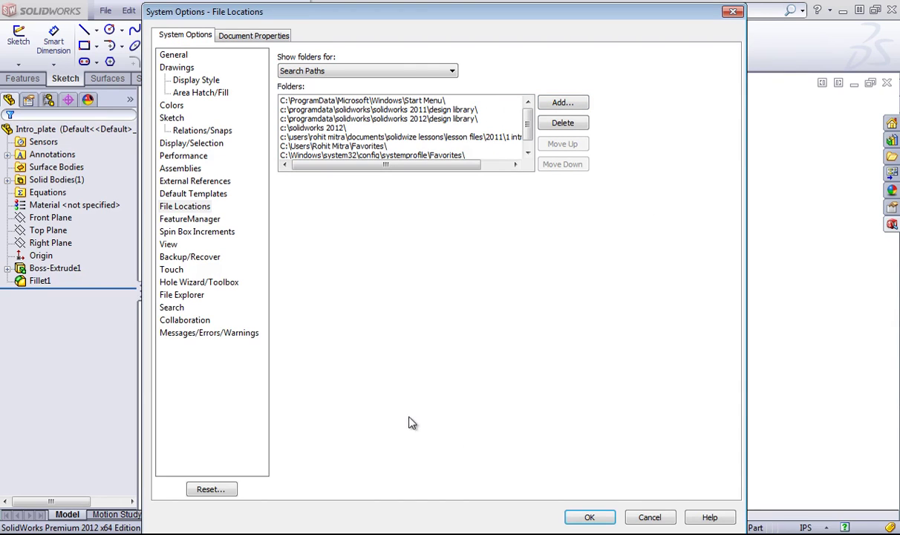
click(648, 518)
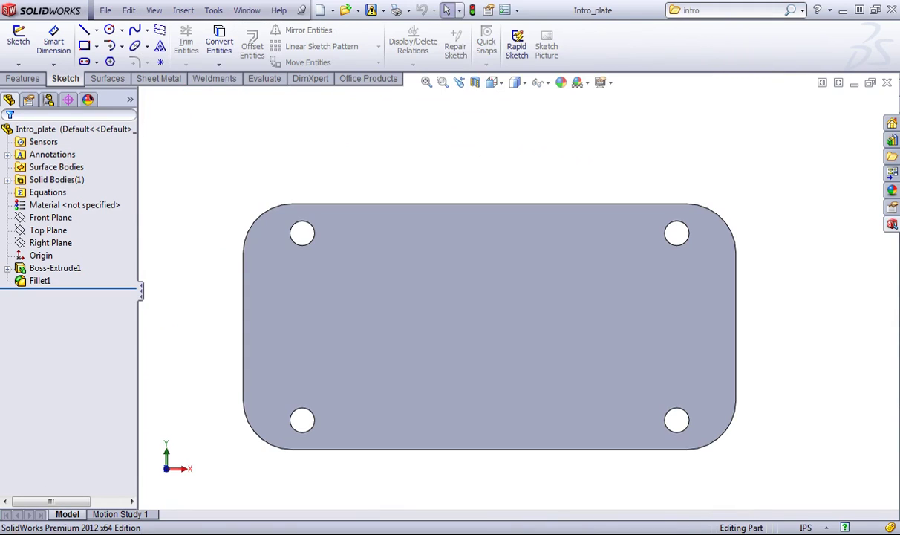
Find the Windows Indexing Options by searching for index, and review the included locations.
key(super)
click(44, 512)
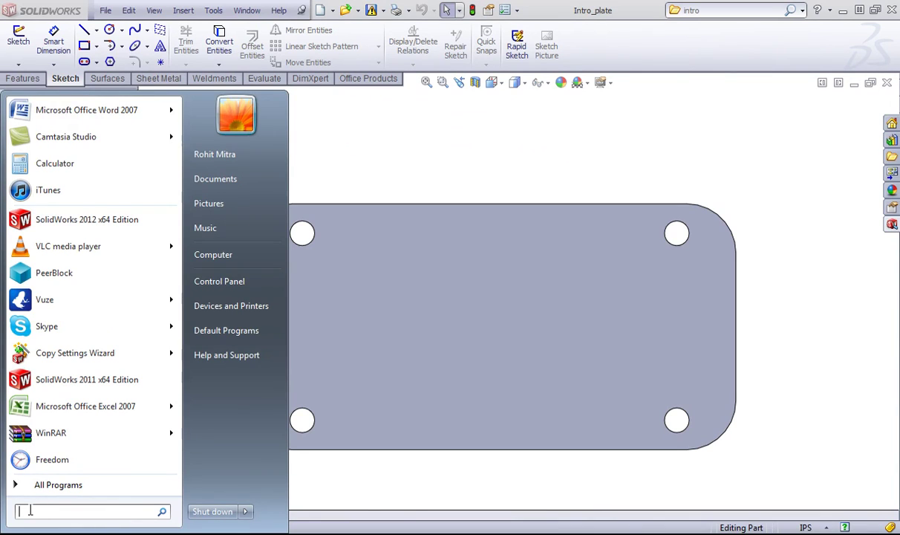
text(index)
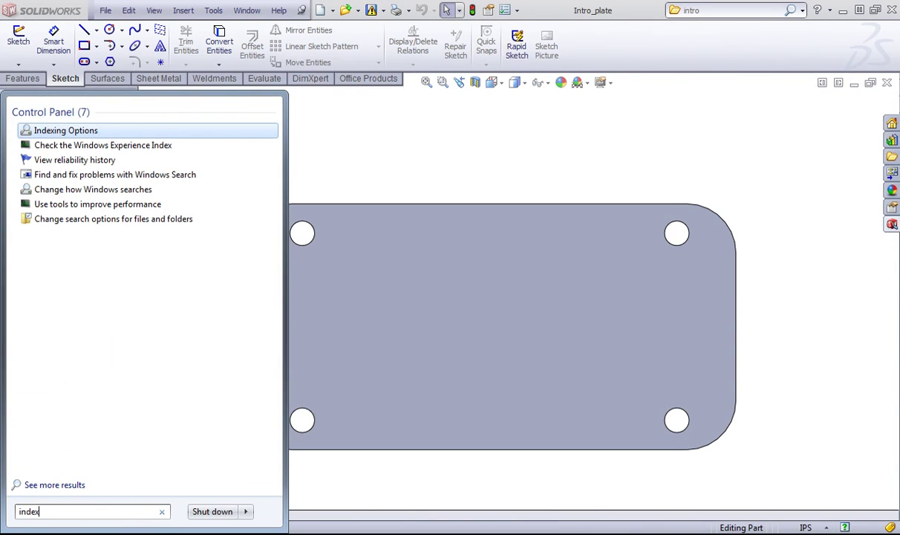
click(74, 130)
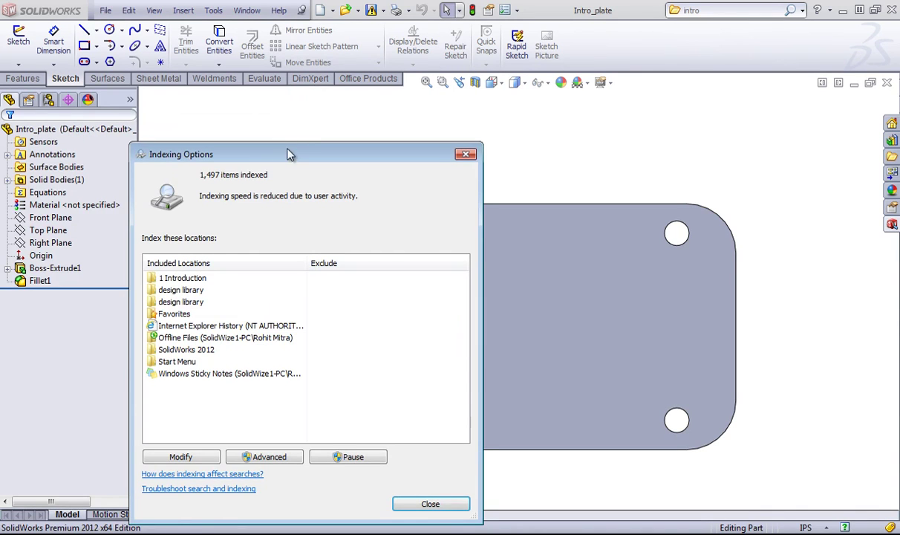
drag(289, 154, 315, 110)
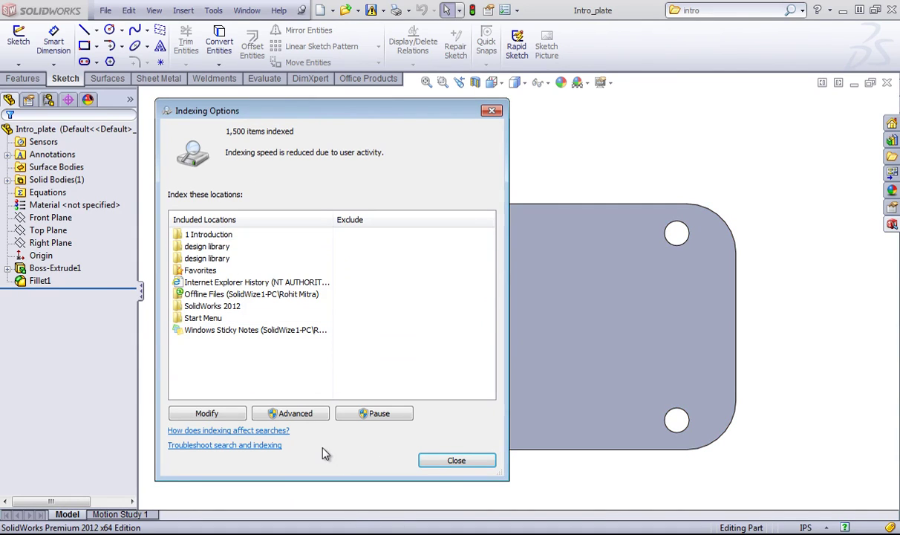
Inspect the advanced index settings, including the option to delete and rebuild the index, and close Indexing Options.
click(318, 415)
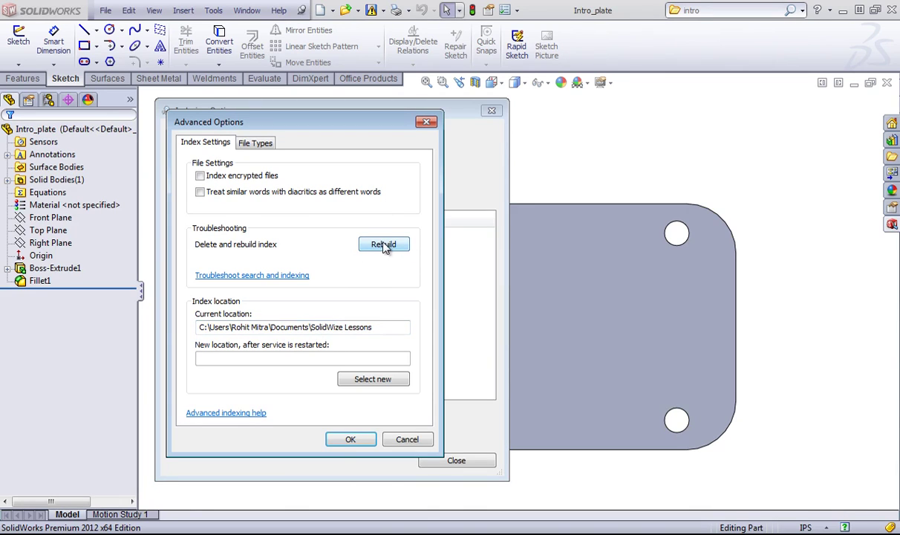
click(346, 438)
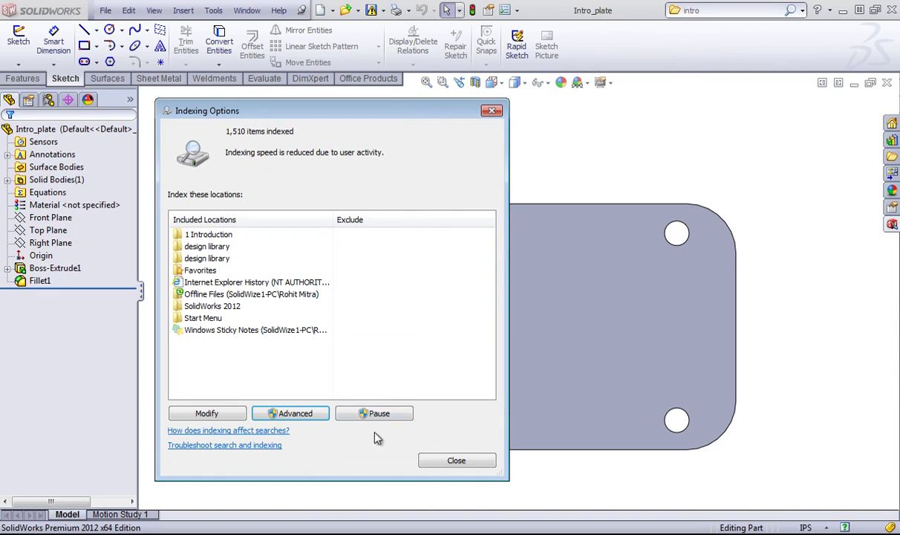
click(467, 464)
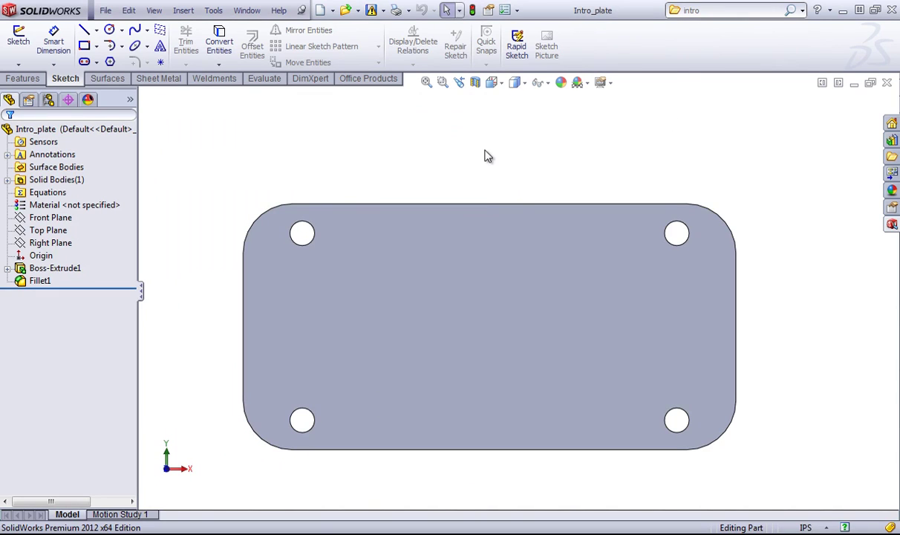
Search for files matching intro and examine the names, previews and folder locations in the results.
click(723, 10)
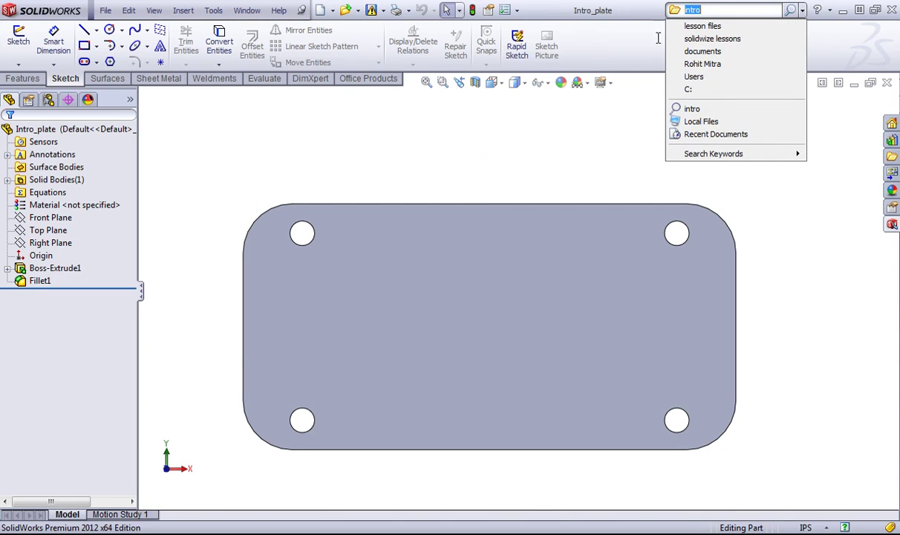
text(in)
key(Return)
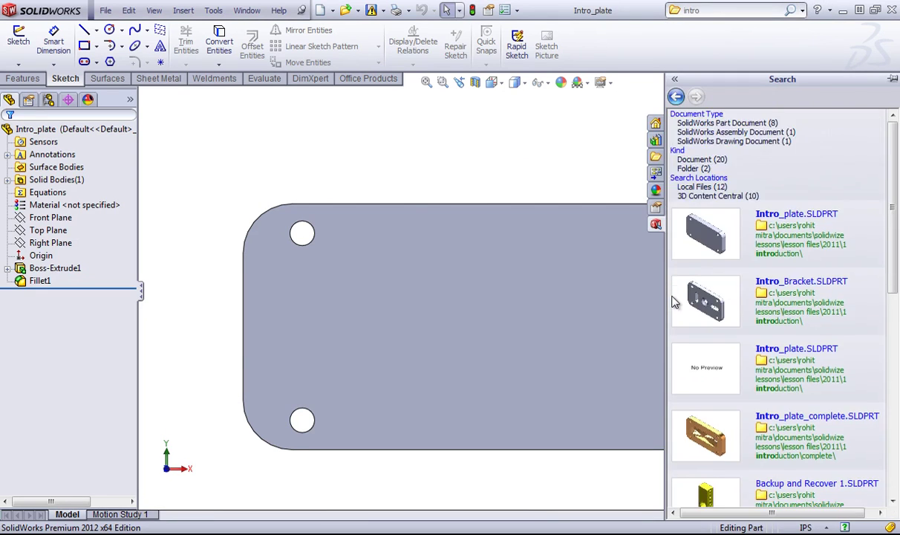
scroll(751, 246, down, 5)
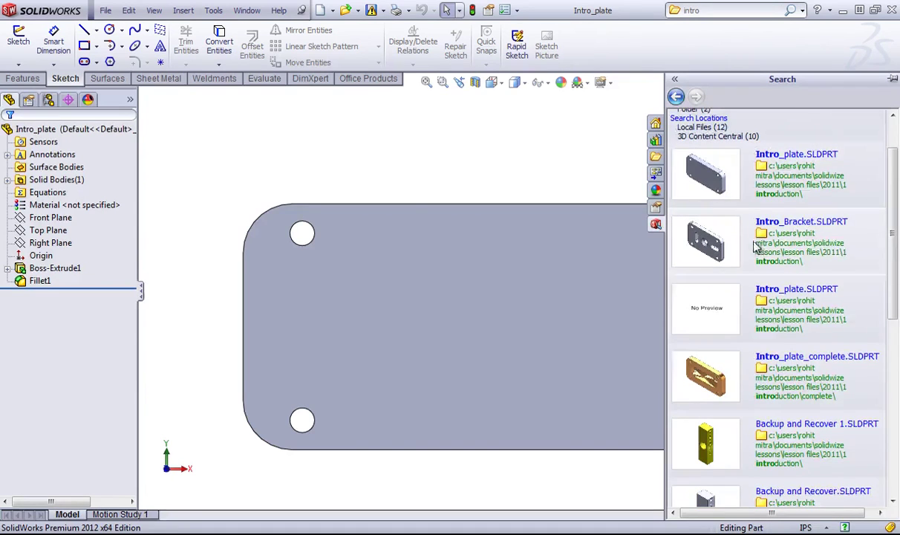
scroll(725, 319, down, 8)
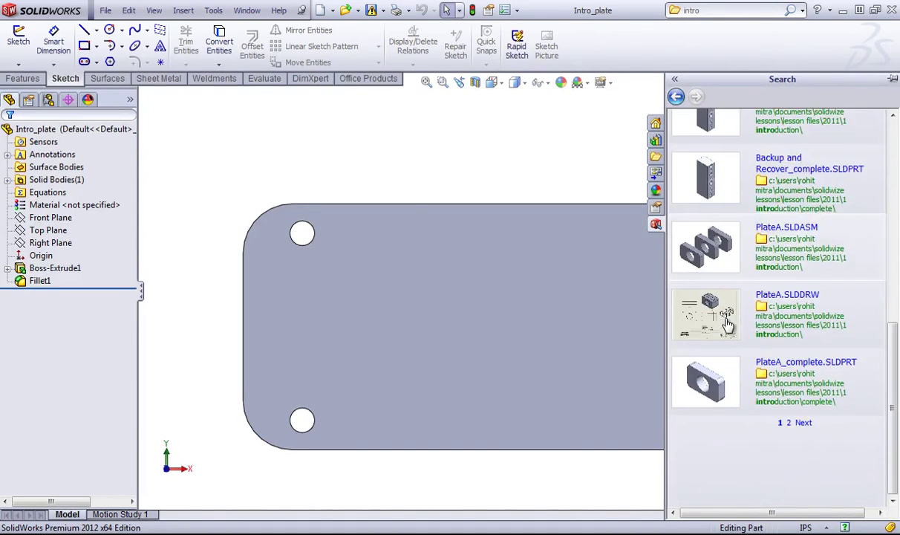
scroll(727, 321, up, 12)
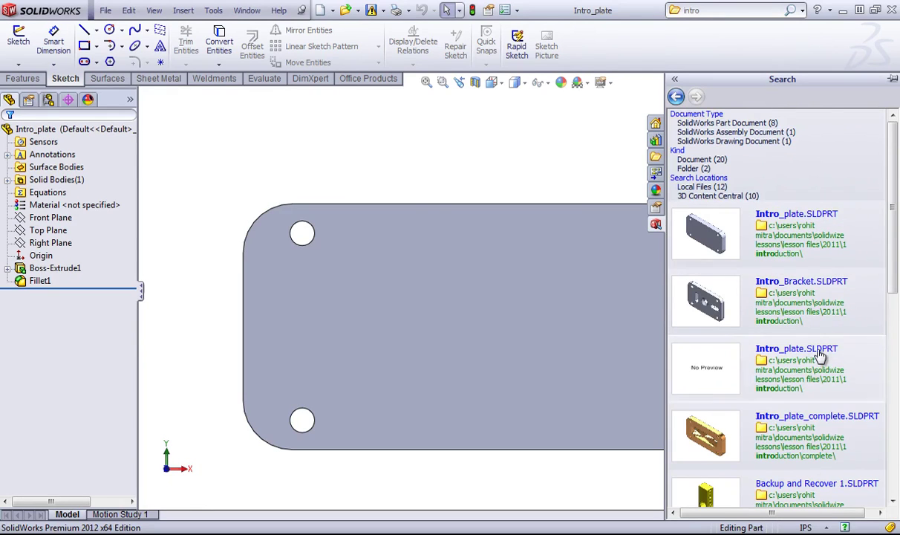
scroll(821, 357, down, 3)
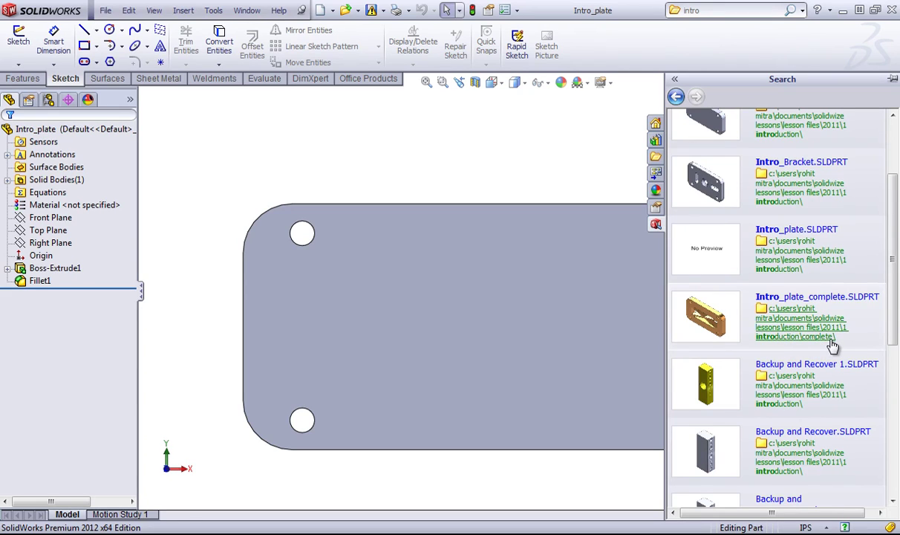
scroll(773, 350, down, 2)
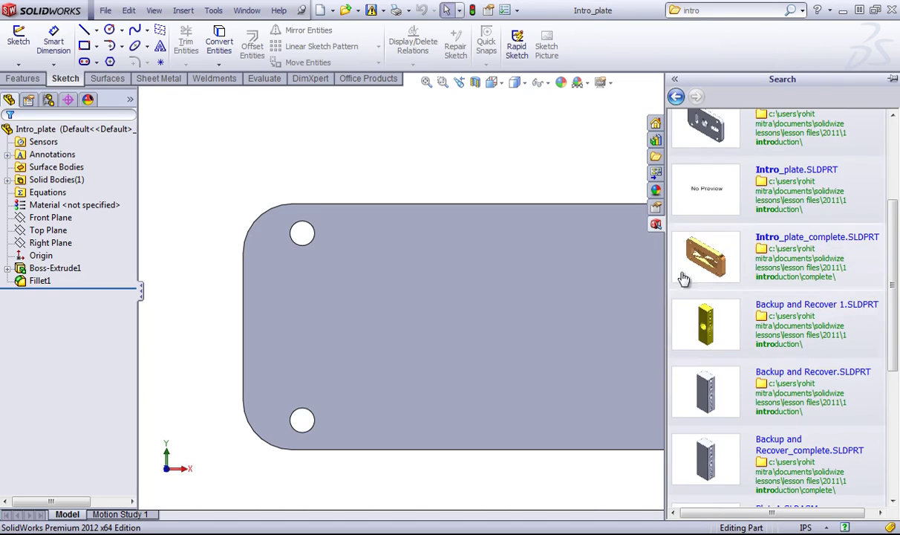
scroll(688, 277, down, 4)
scroll(687, 277, up, 10)
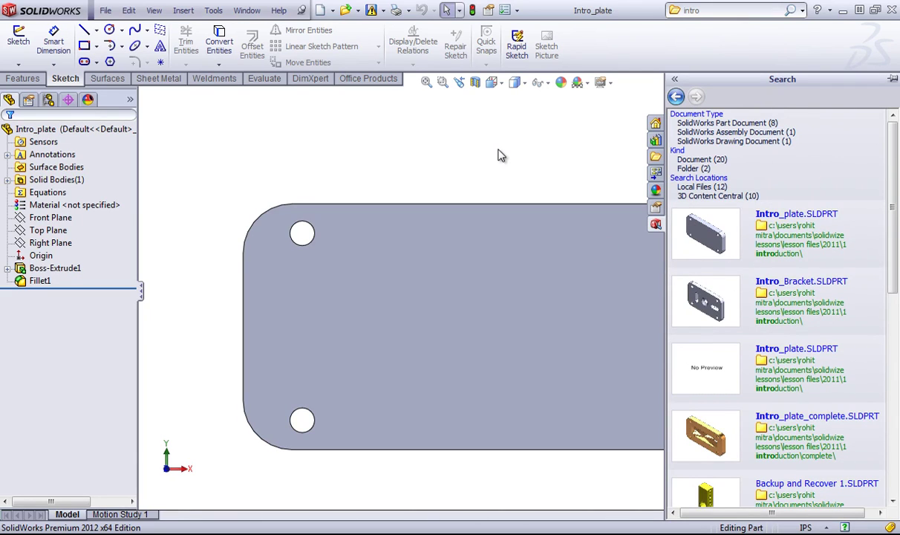
scroll(499, 151, down, 1)
scroll(498, 151, up, 1)
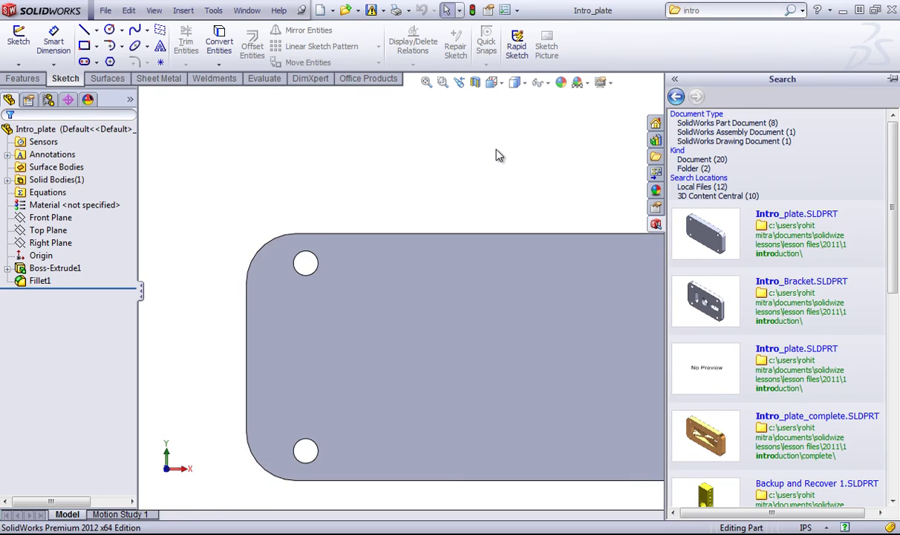
scroll(633, 397, up, 2)
scroll(640, 398, down, 1)
scroll(643, 405, down, 1)
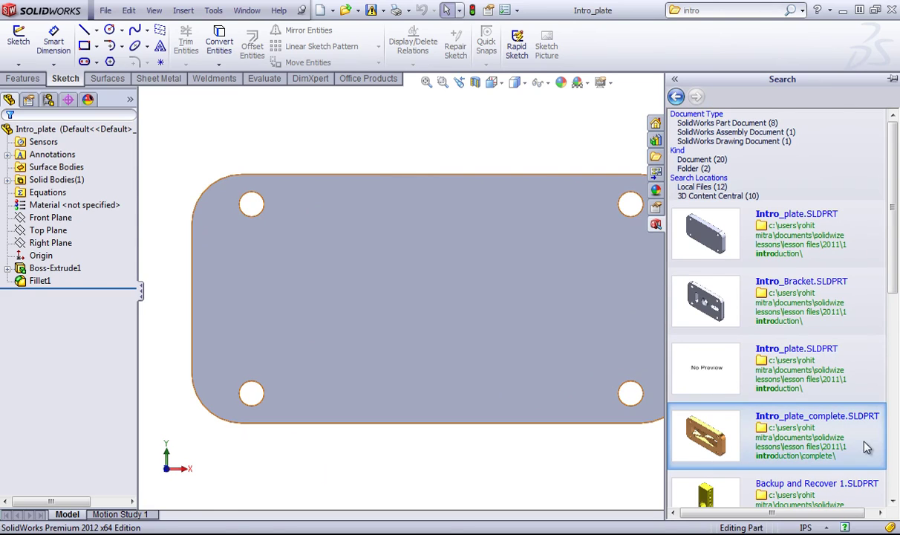
drag(866, 446, 715, 425)
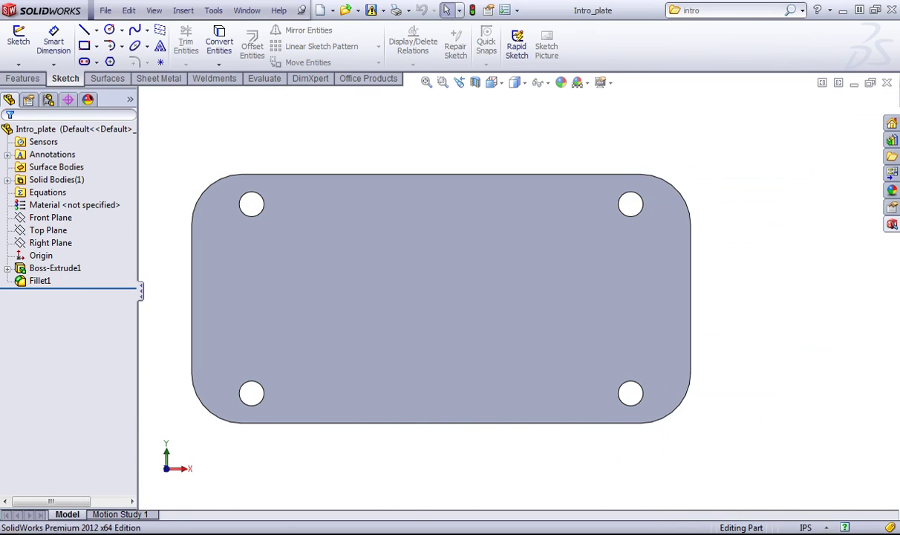
Launch the SolidWorks Task Scheduler from the SolidWorks 2012 tools in Windows and minimize its window.
key(super)
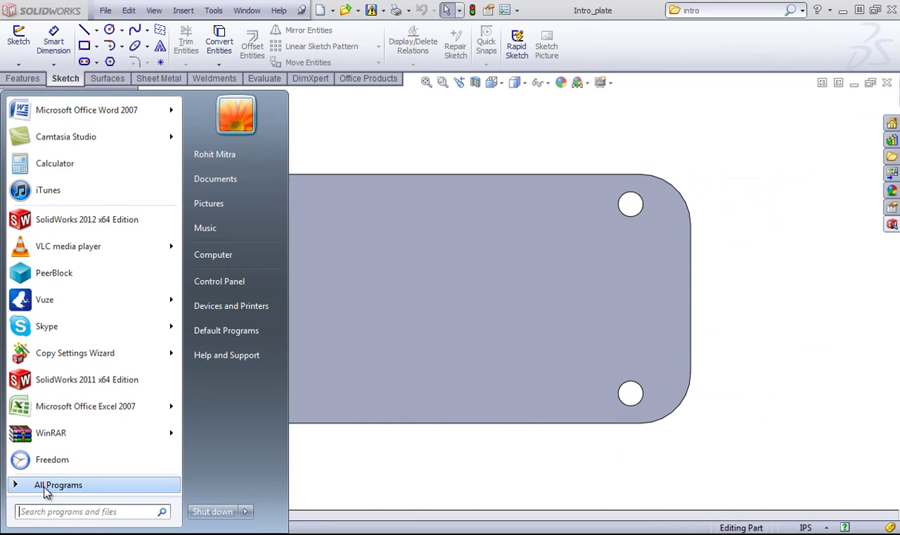
click(43, 486)
scroll(54, 420, down, 1)
scroll(57, 422, down, 13)
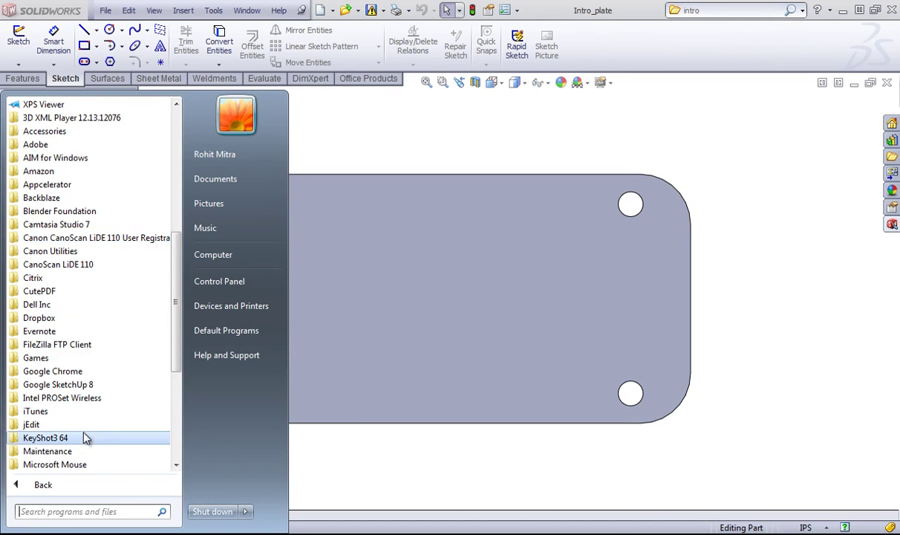
click(53, 384)
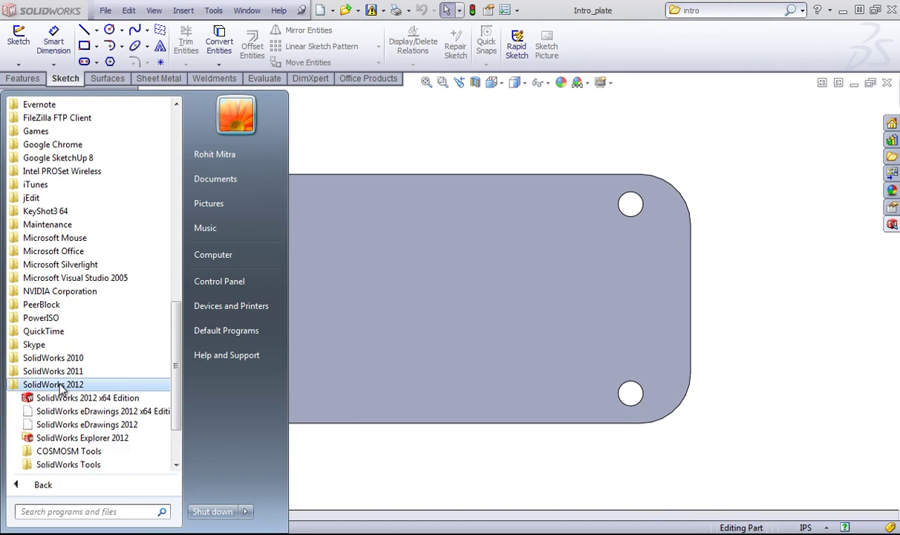
click(50, 386)
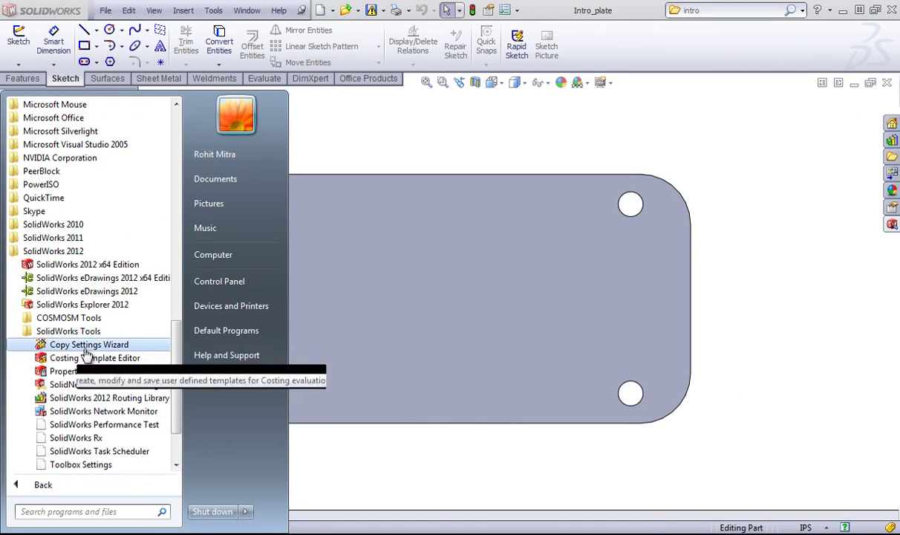
scroll(85, 386, down, 2)
click(84, 373)
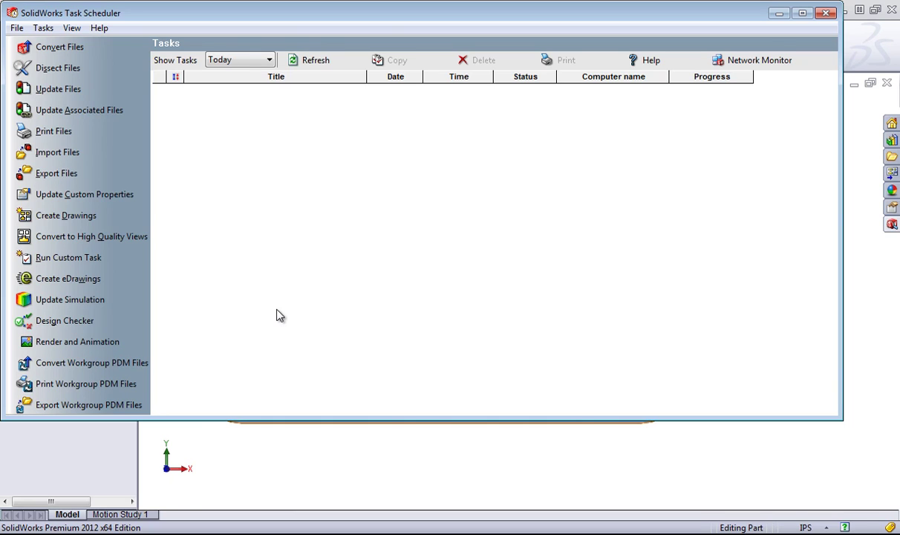
click(779, 13)
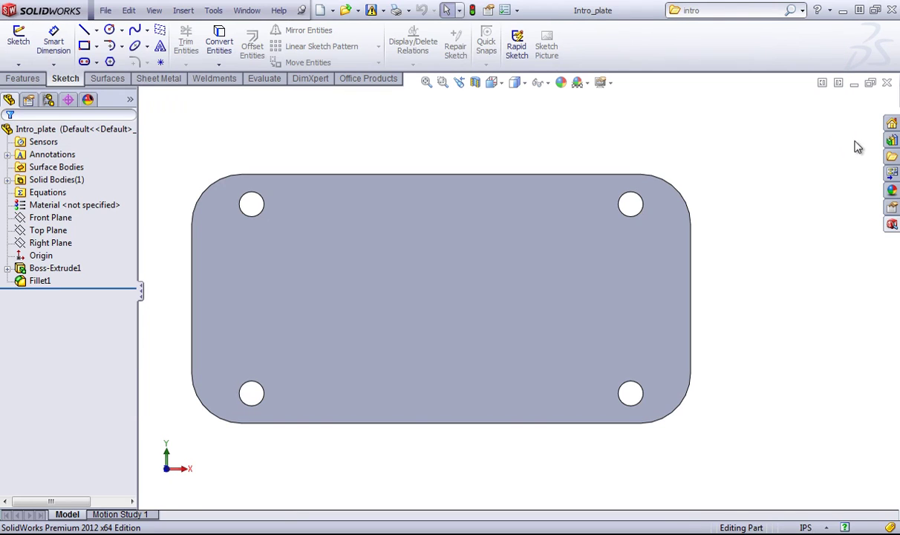
Repeat the file search for intro and locate the Intro_plate_complete part in the results.
click(892, 140)
click(726, 9)
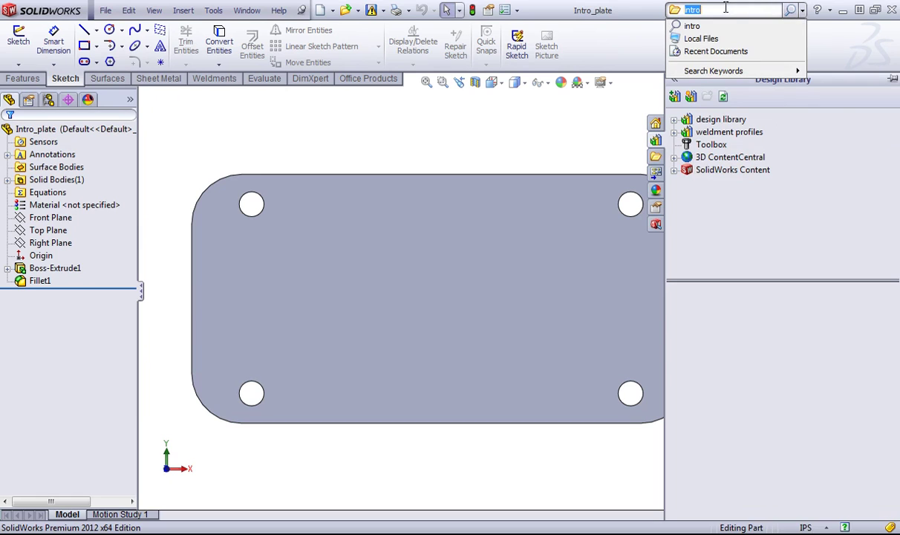
key(Return)
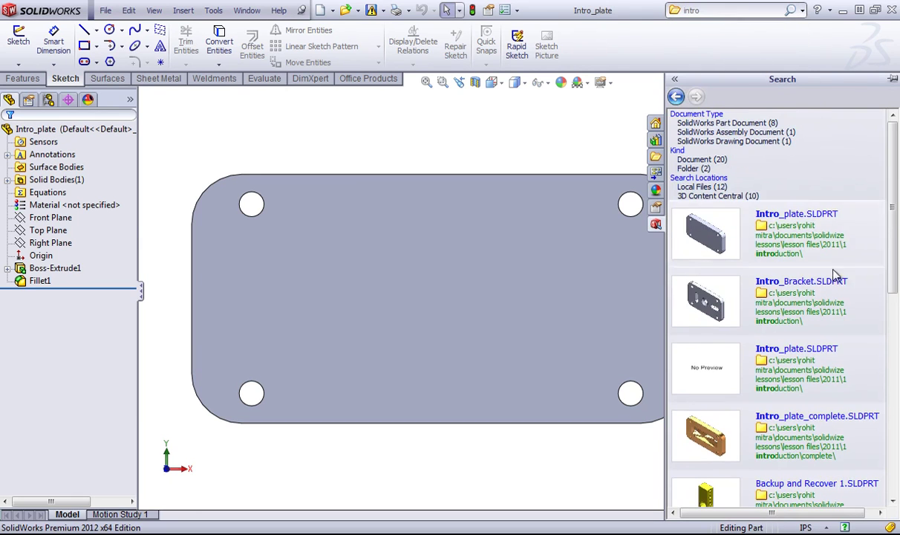
scroll(714, 334, down, 4)
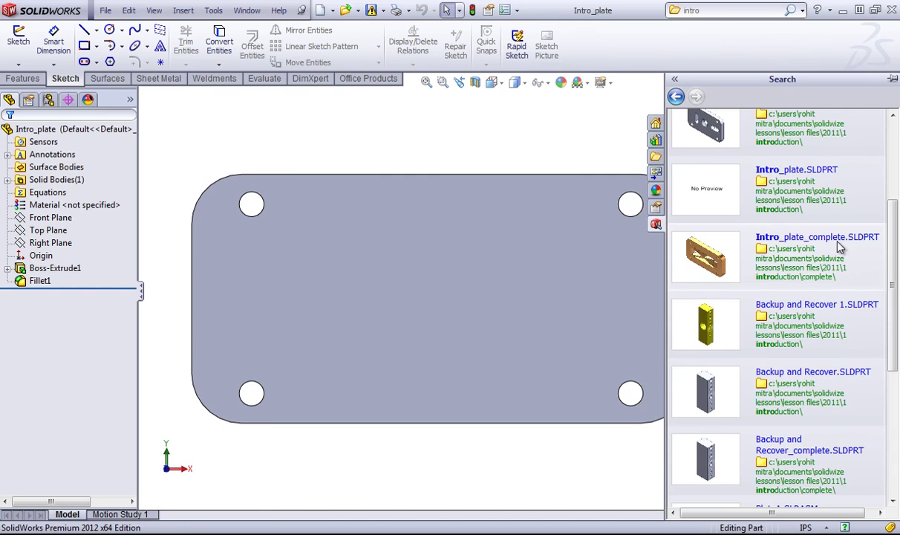
drag(709, 255, 466, 287)
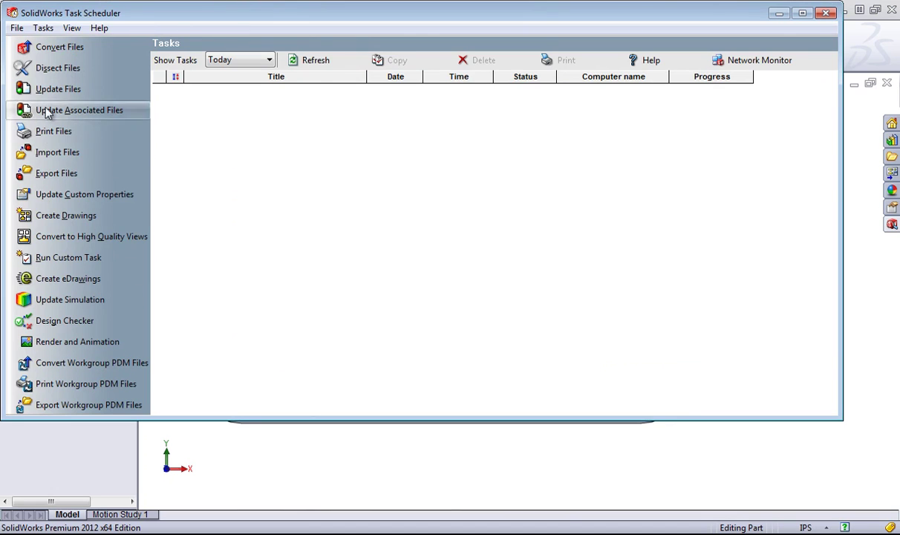
Schedule a Dissect Files task with the running mode set to Once, after checking its advanced options without changing them.
click(68, 68)
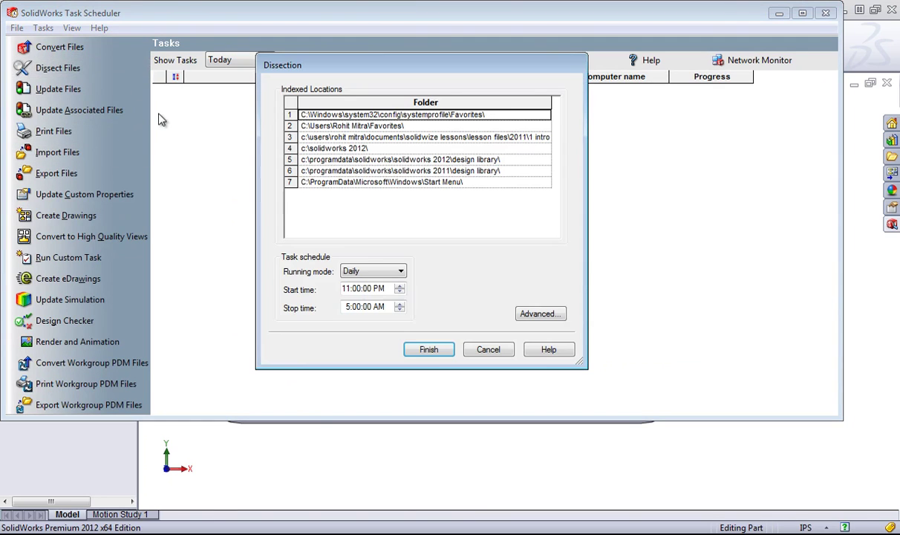
click(541, 313)
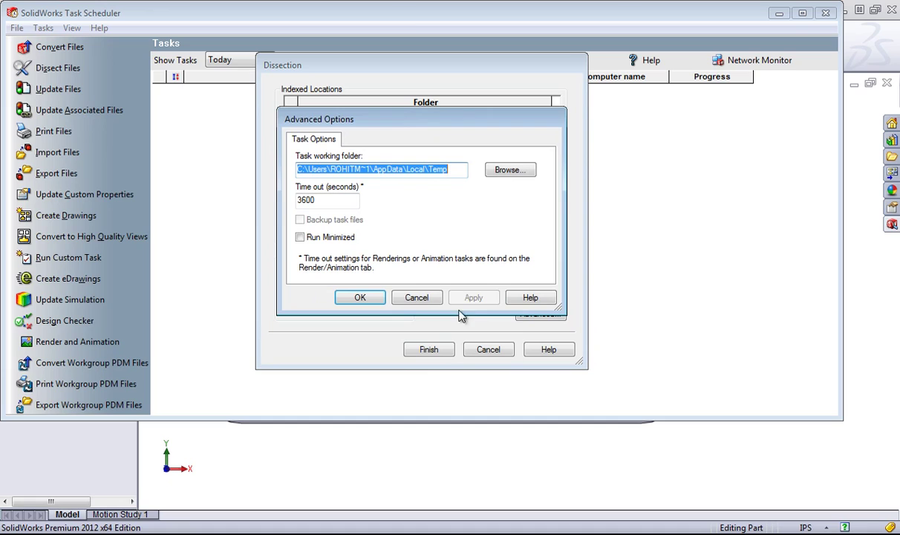
click(420, 298)
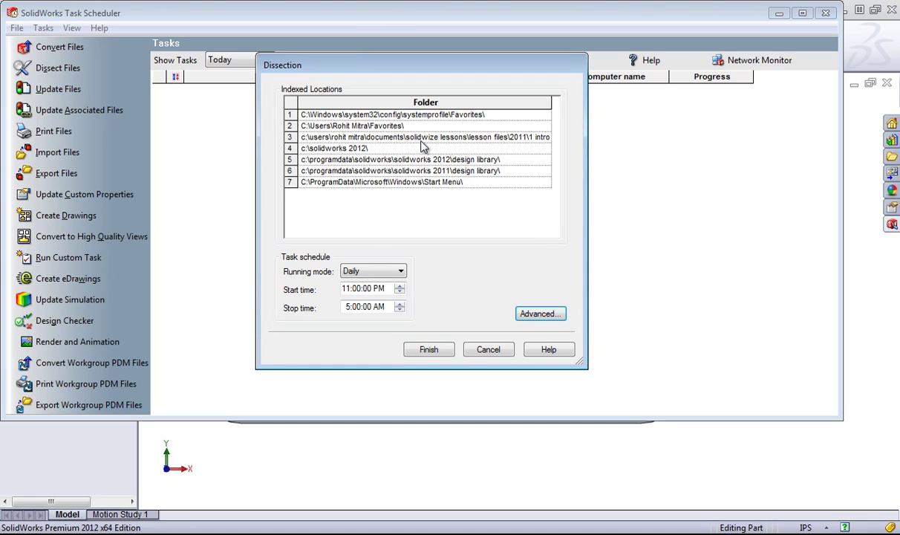
click(373, 270)
click(353, 283)
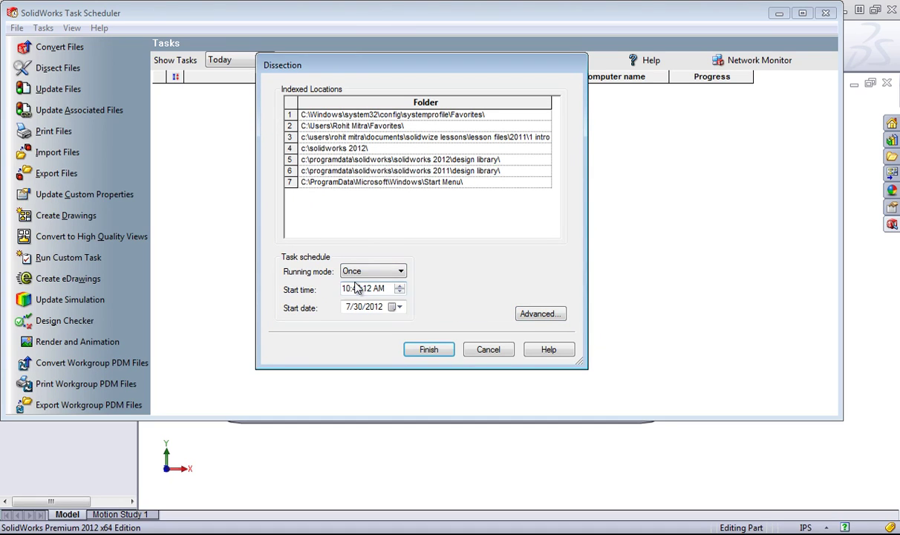
click(425, 350)
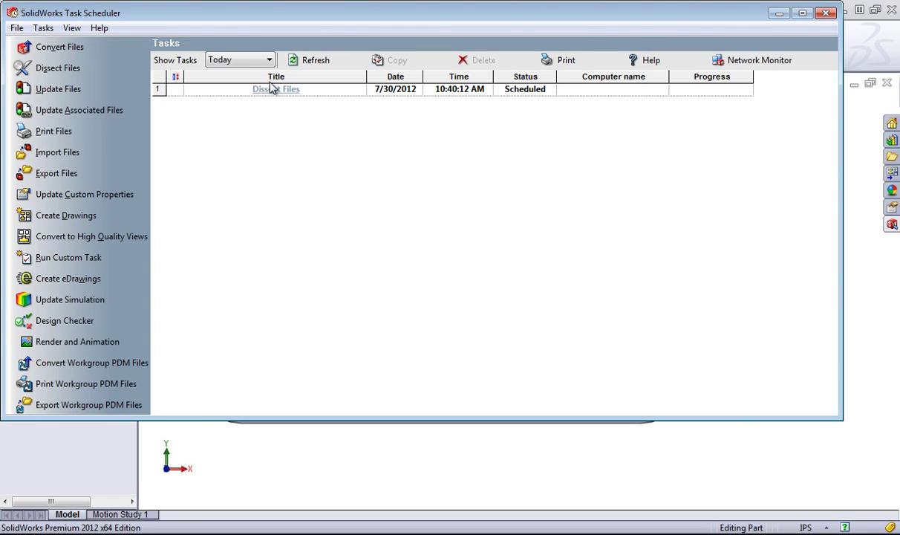
Switch to SolidWorks, review the Search page of the system options for the daily dissection schedule, and close it without changes.
click(453, 476)
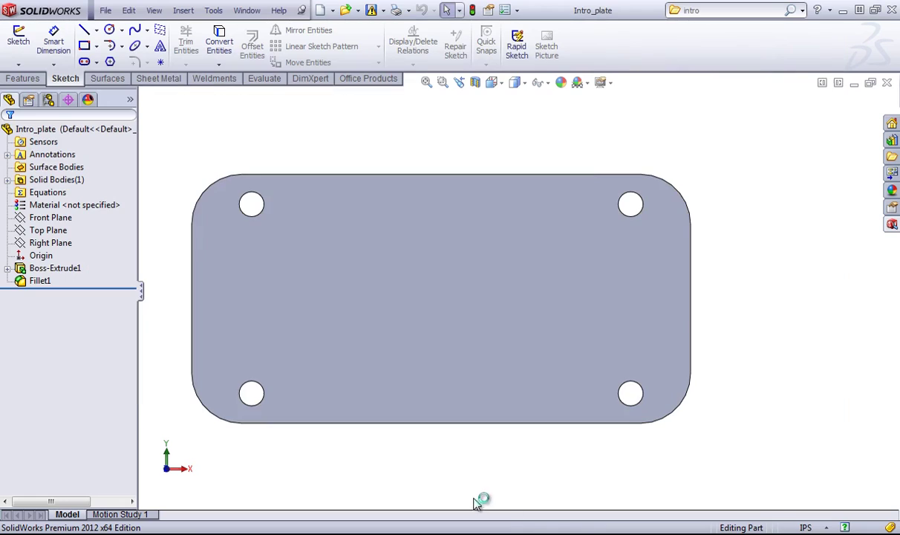
click(510, 13)
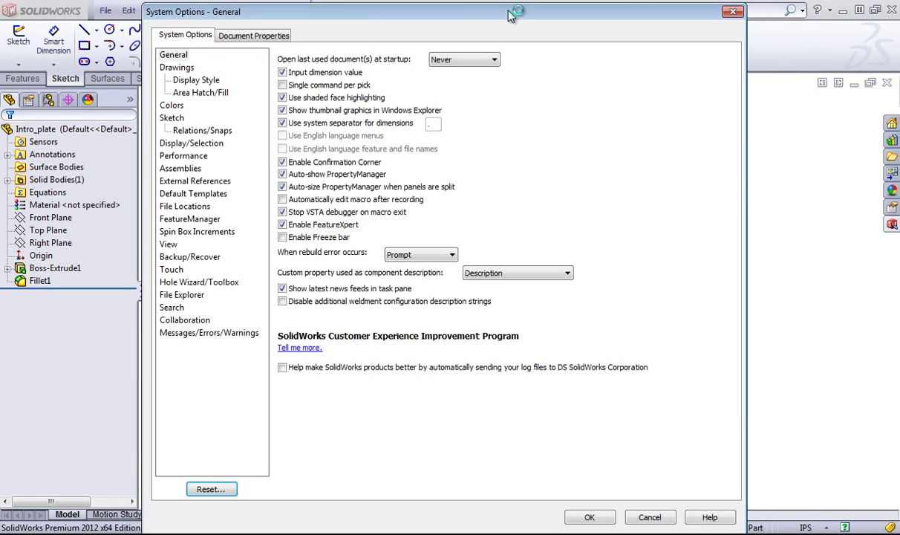
click(175, 307)
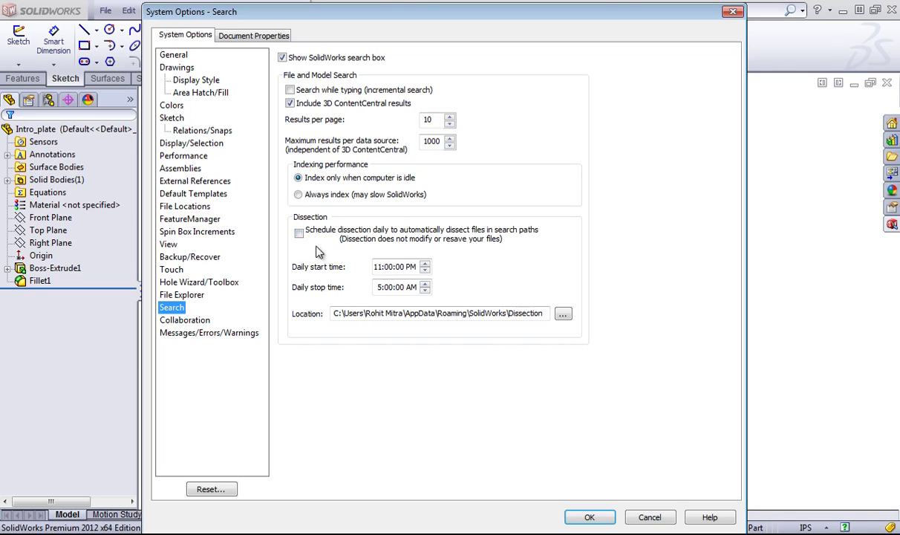
click(650, 518)
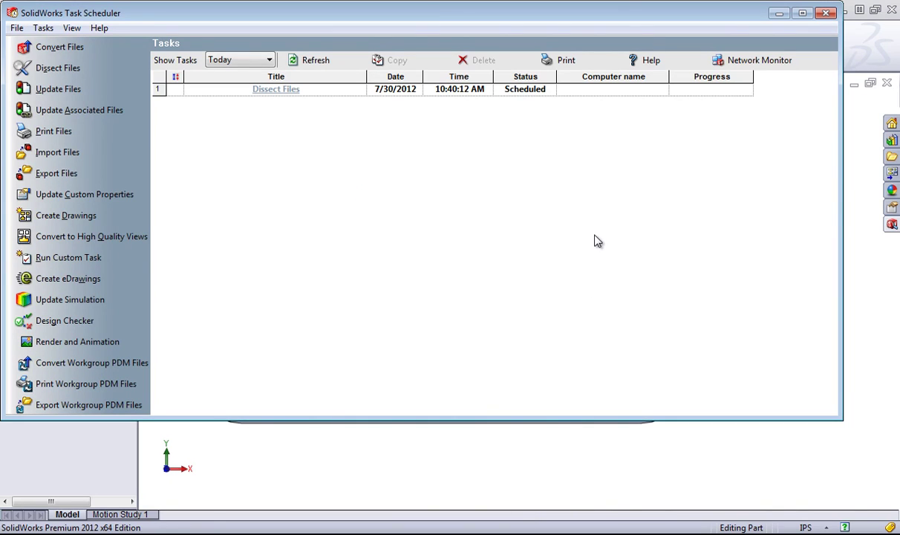
Return to SolidWorks, search again for intro, and show the dissected features of the Intro_plate_complete part in the results.
click(525, 431)
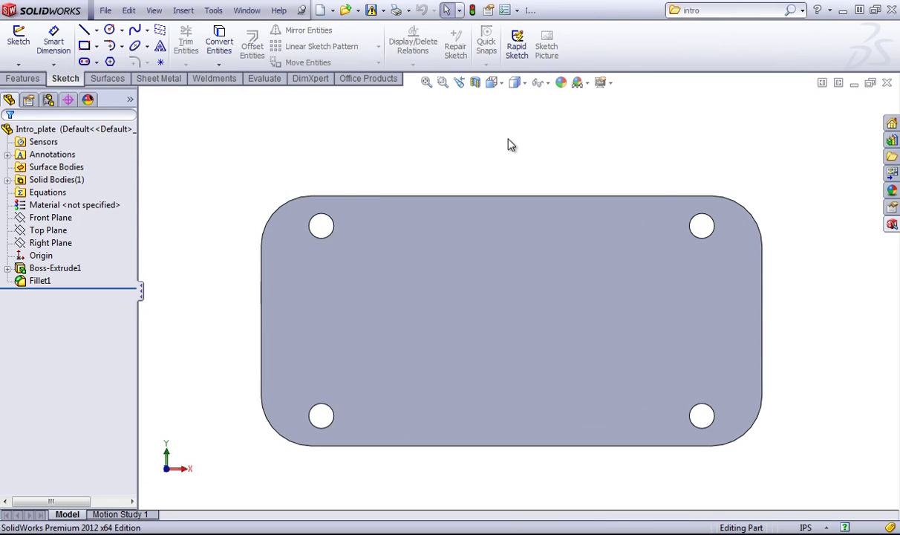
click(893, 139)
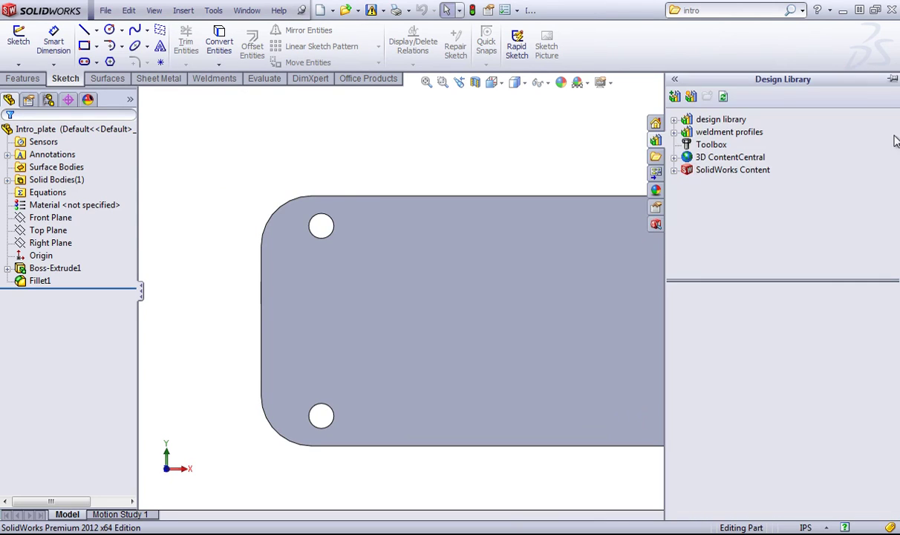
click(718, 9)
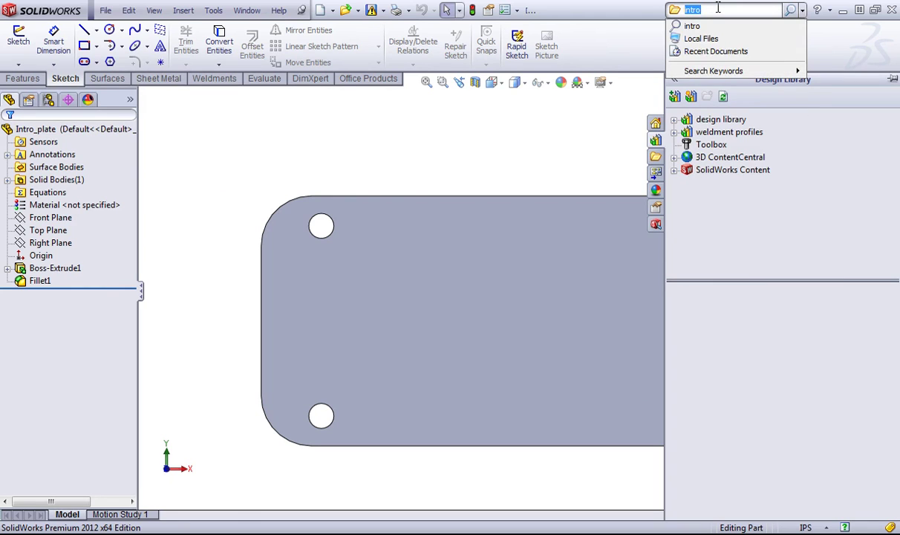
key(Return)
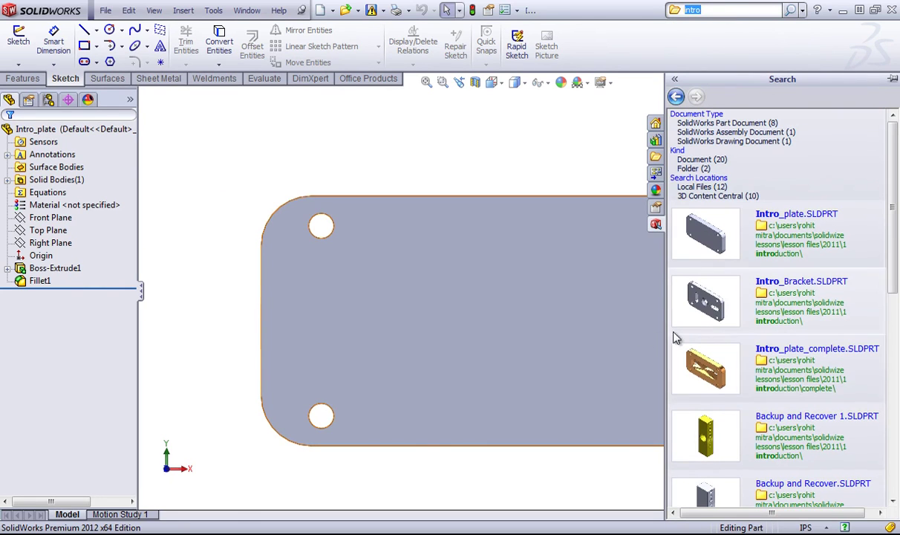
click(800, 356)
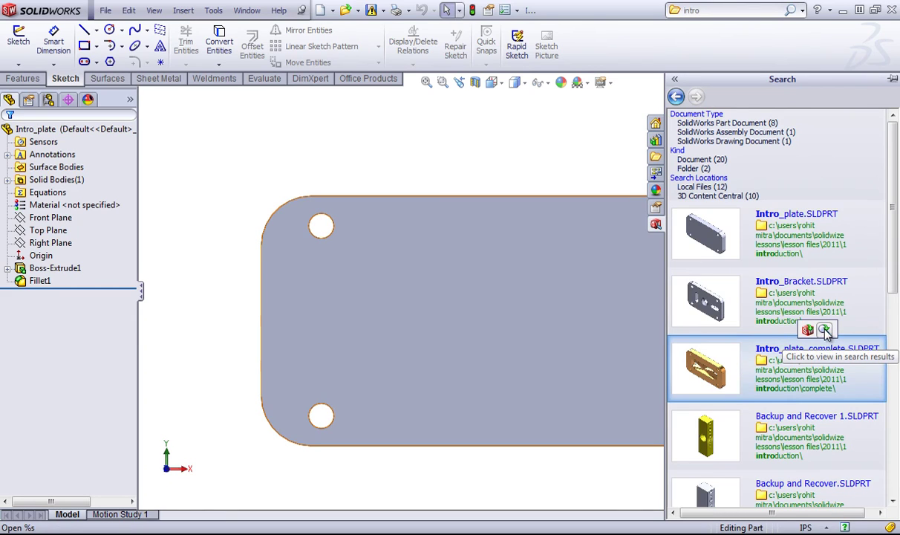
click(824, 329)
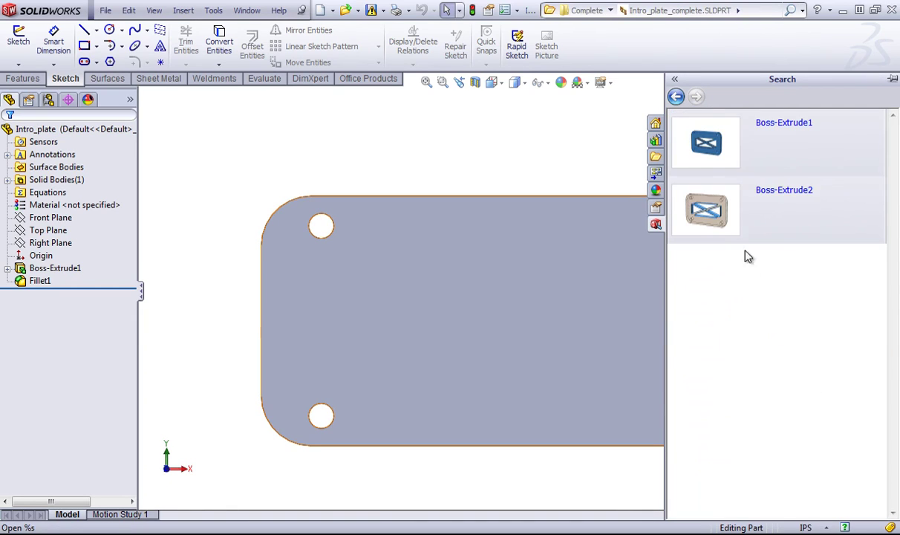
Insert the dissected Boss-Extrude2 feature into the middle of the plate's face as a cut and expand the new feature to show its sketch.
mouse_move(709, 214)
mouse_down()
mouse_move(592, 304)
mouse_move(647, 305)
mouse_move(512, 325)
mouse_up()
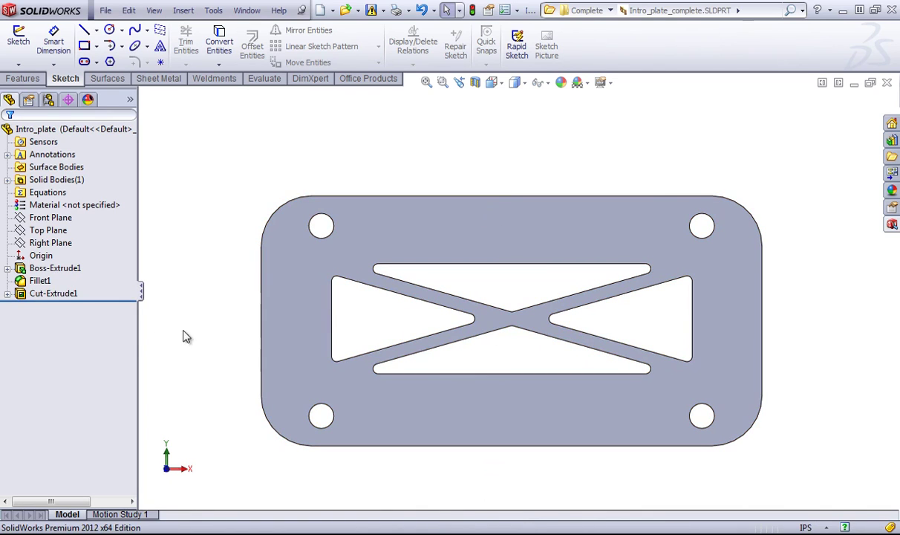
click(7, 293)
key(f)
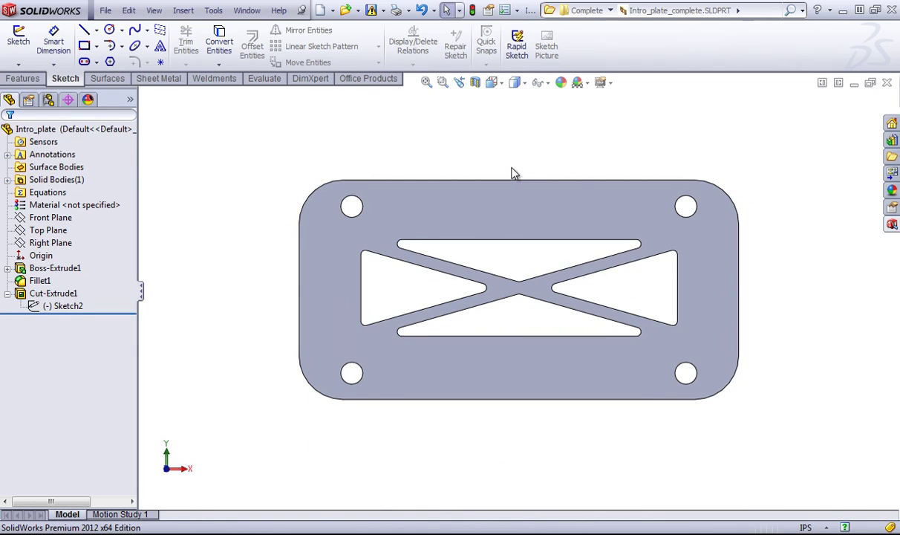